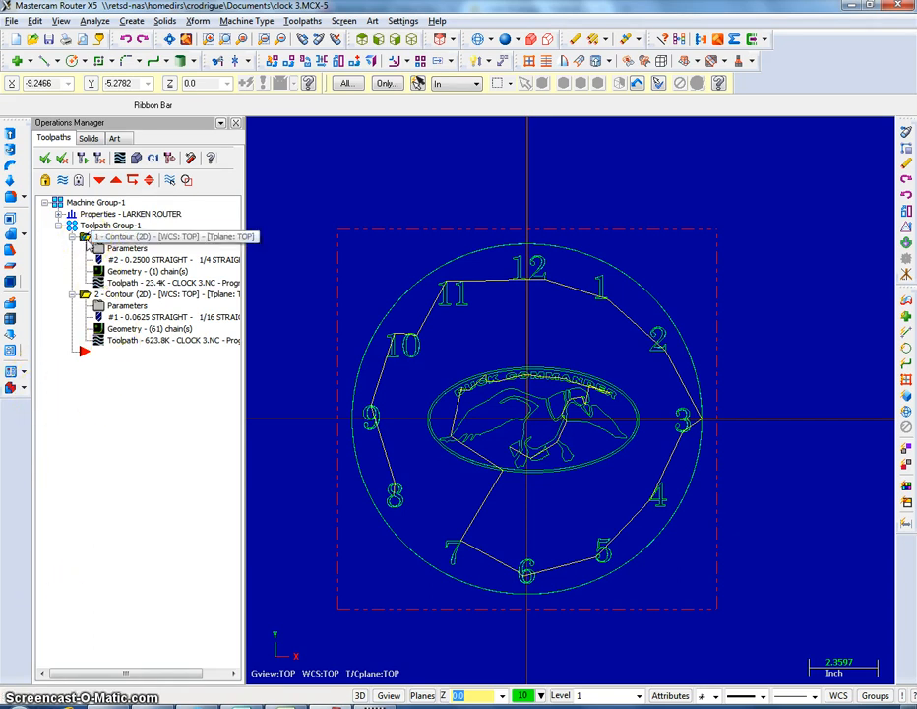
# Inspect the linking parameters of the first contour operation, which uses the 1/4 straight bit, and close them.
pyautogui.click(135, 241)
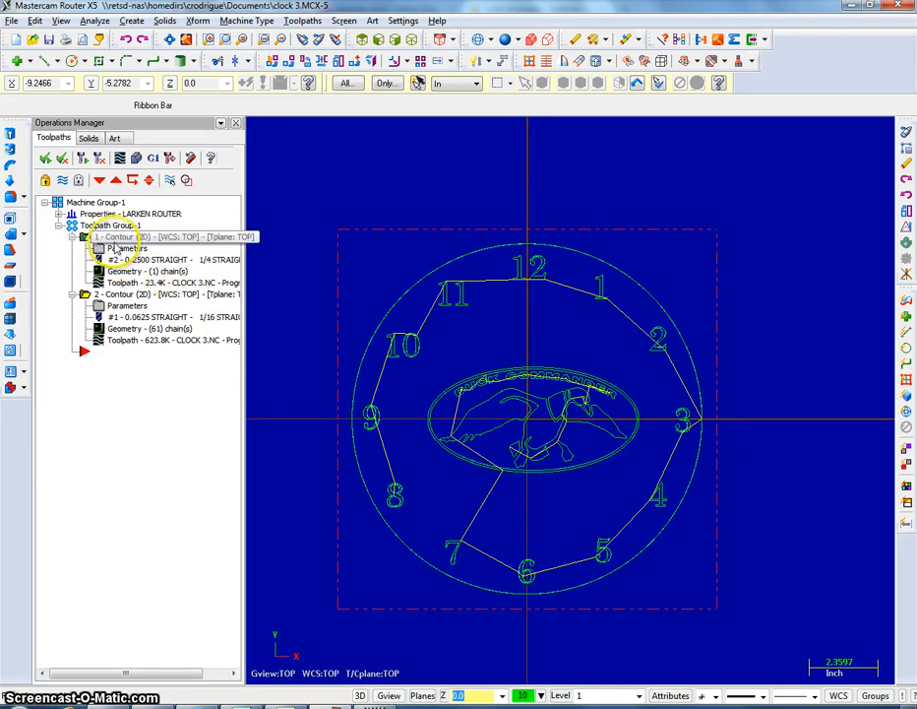
pyautogui.click(114, 239)
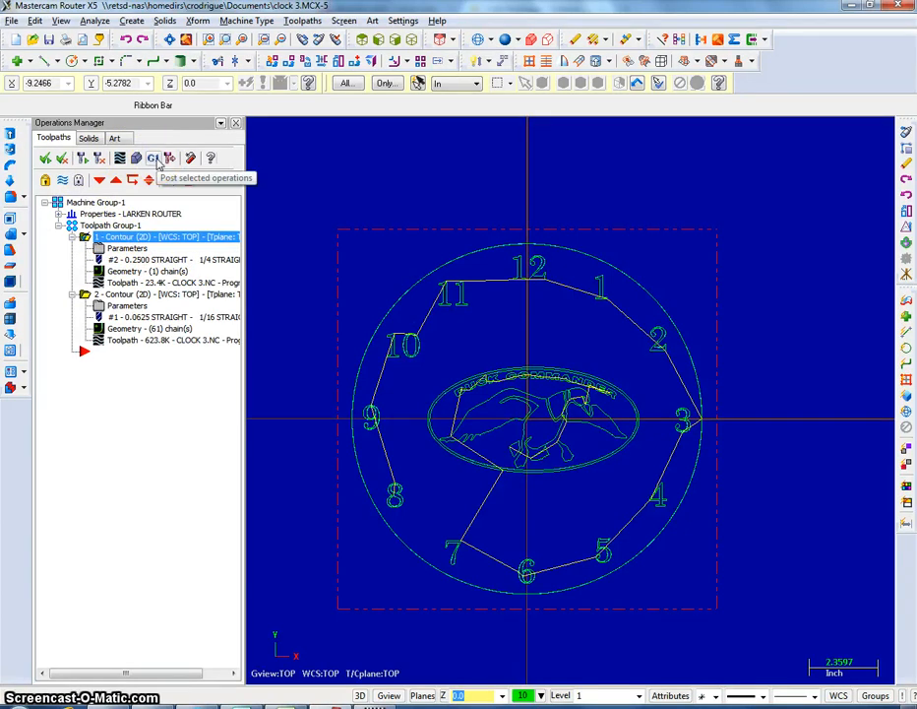
pyautogui.click(87, 294)
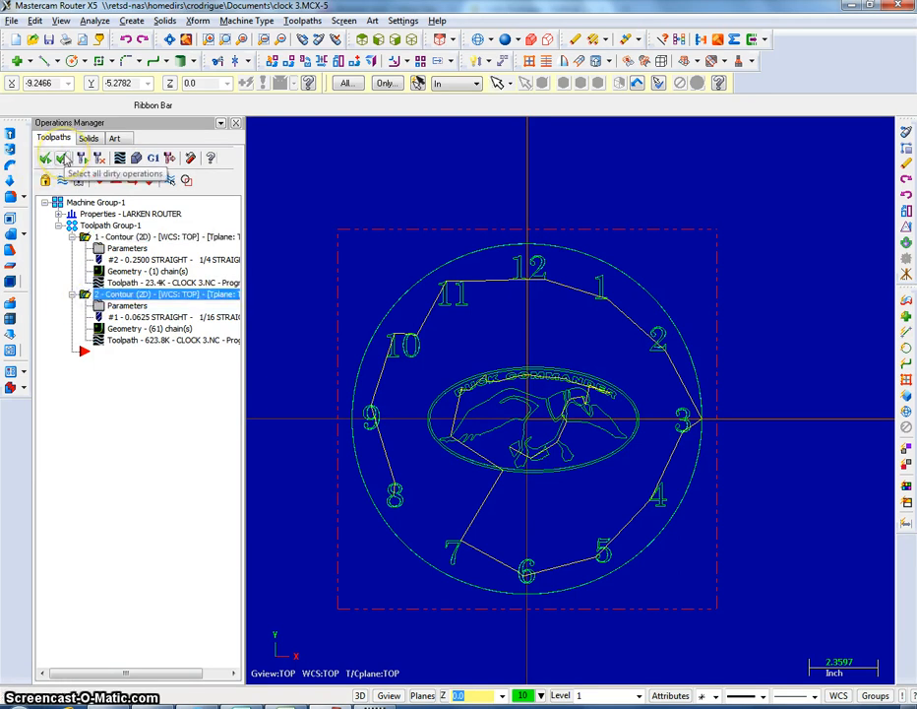
pyautogui.click(86, 238)
pyautogui.click(121, 249)
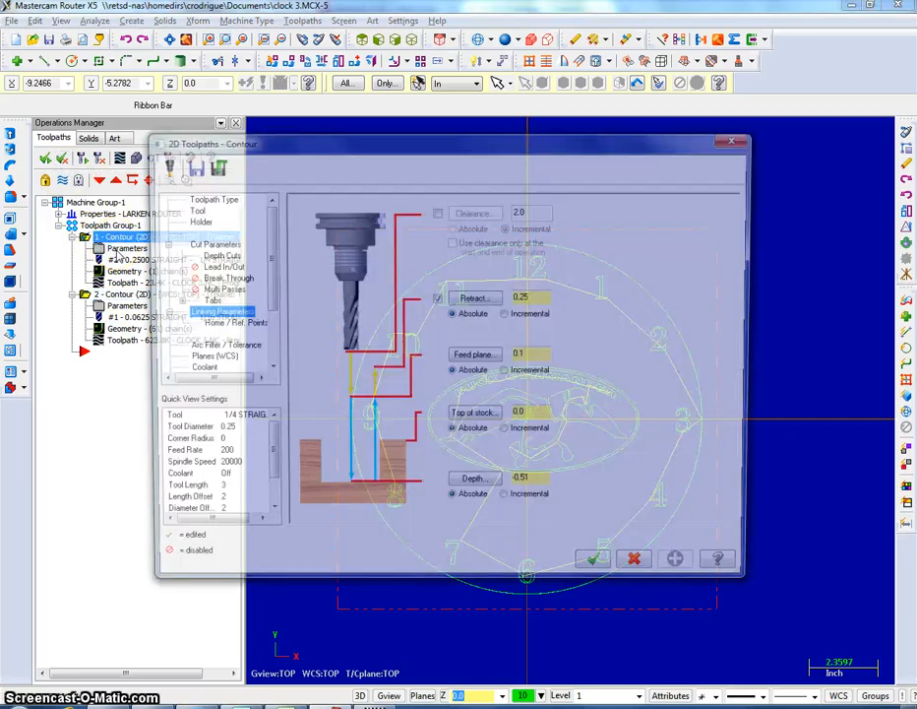
pyautogui.click(600, 570)
# Post only the first contour operation to an NC file named with the author's surname followed by "2015 clock cutout".
pyautogui.click(87, 241)
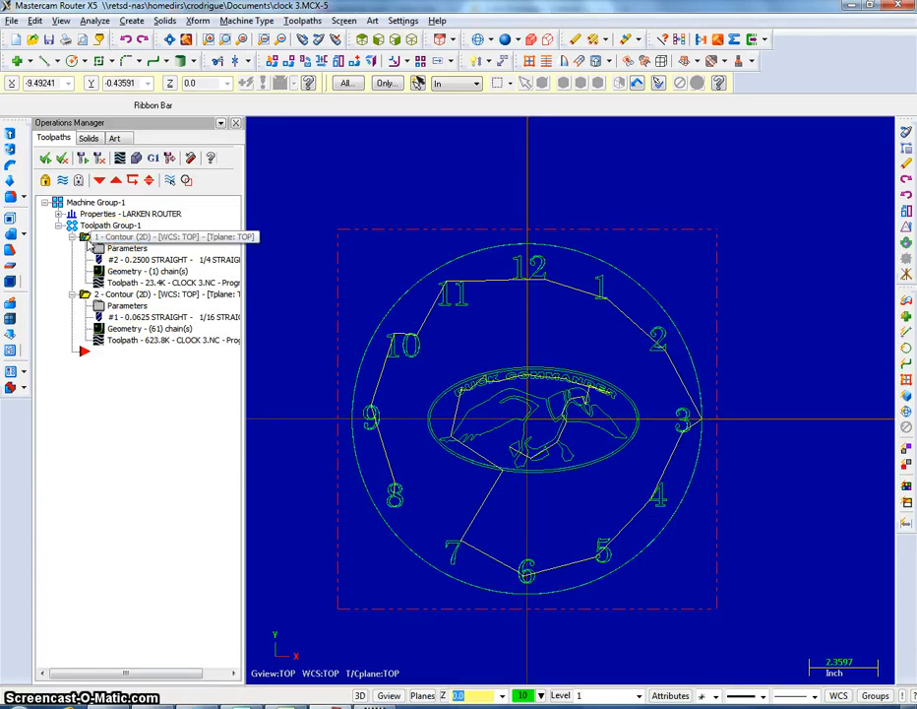
pyautogui.click(147, 161)
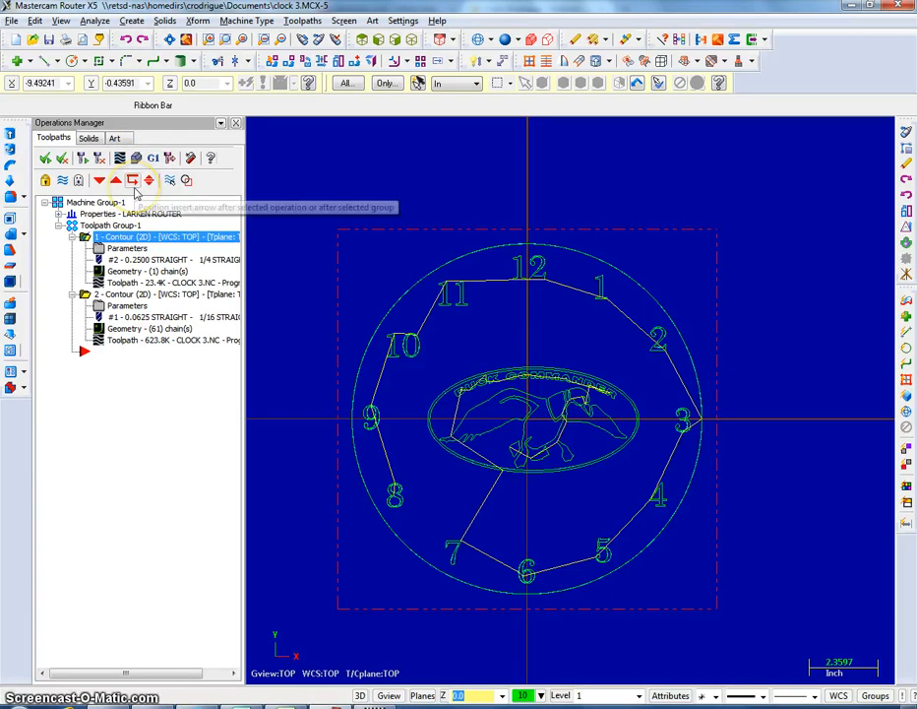
pyautogui.click(152, 161)
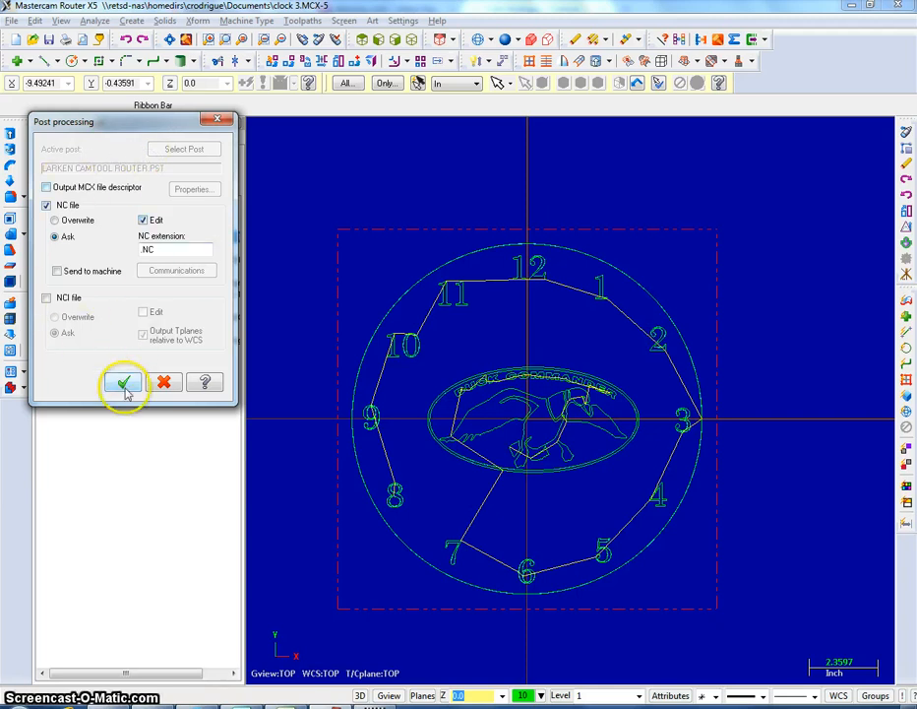
pyautogui.click(123, 384)
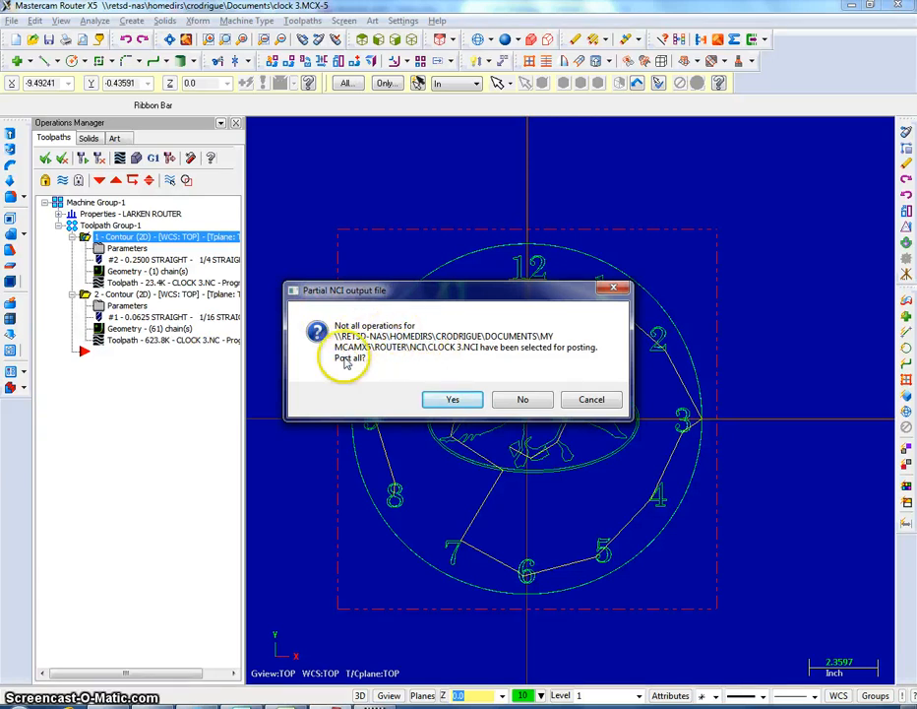
pyautogui.click(523, 401)
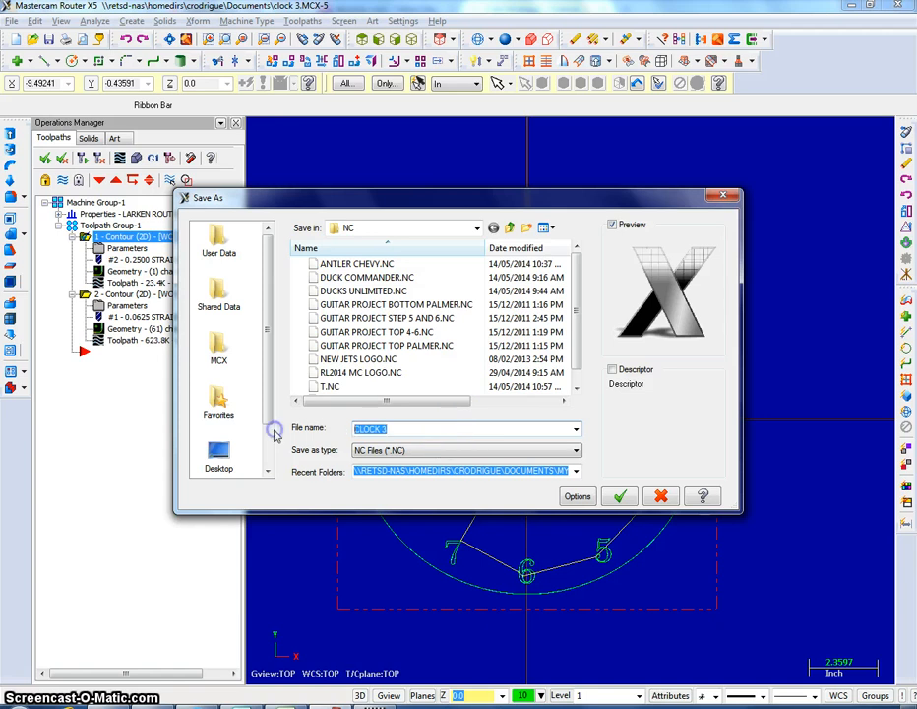
pyautogui.write('rodrigue')
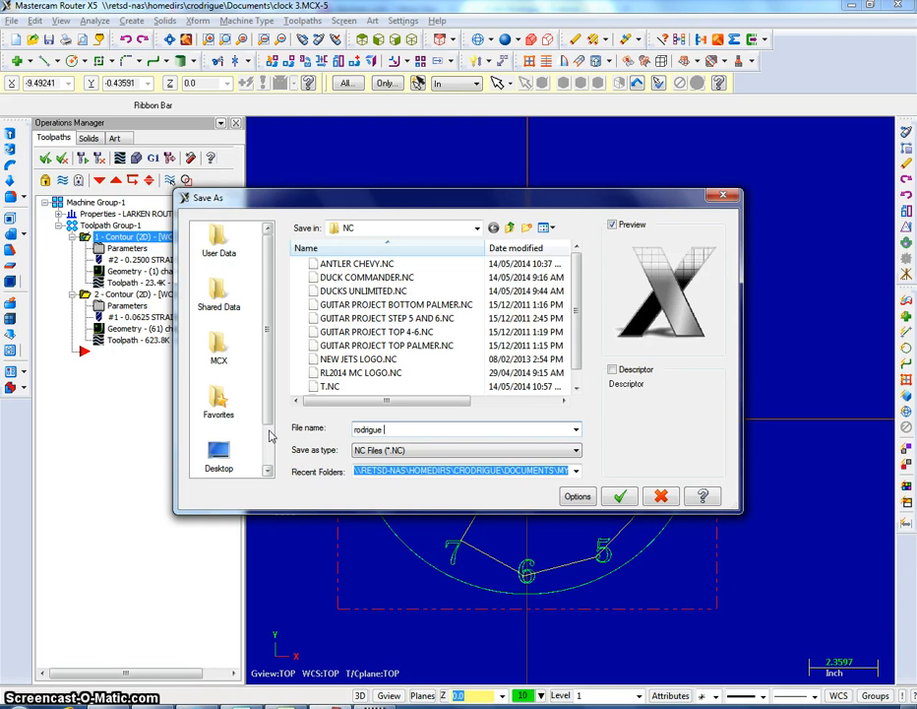
pyautogui.write('2015 clock cutout')
pyautogui.click(622, 497)
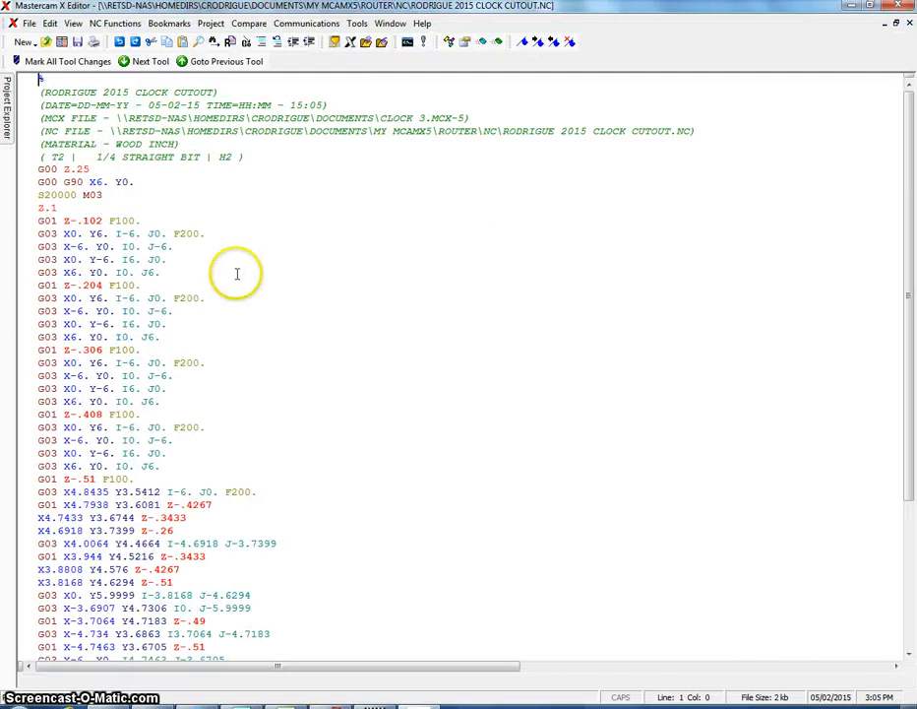
# Review the posted clock cutout code from header to program end and close the code editor.
pyautogui.scroll(-13, 177, 265)
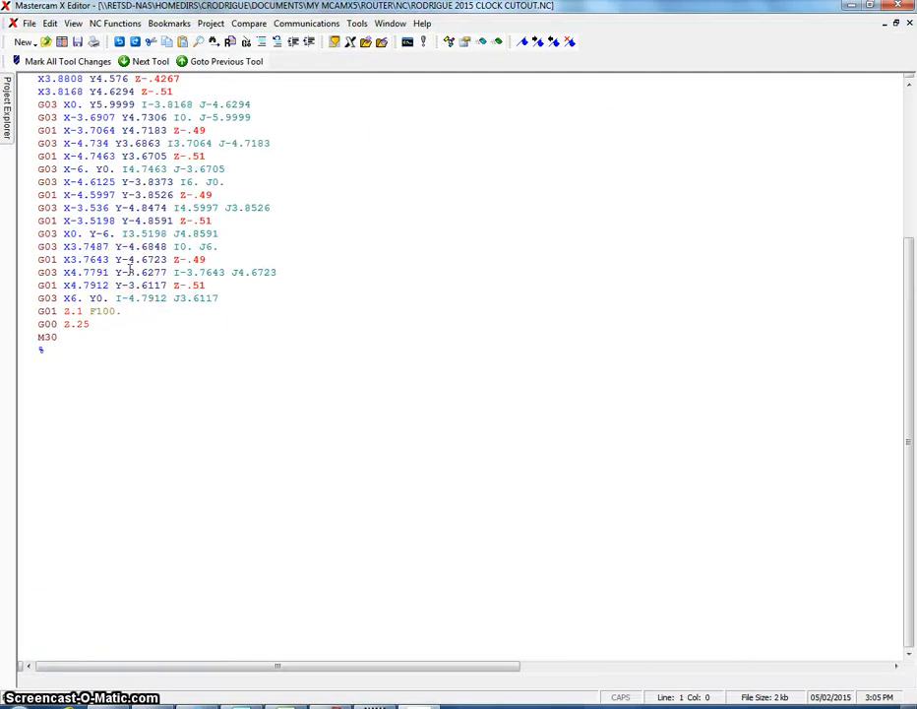
pyautogui.scroll(13, 129, 269)
pyautogui.scroll(-13, 148, 305)
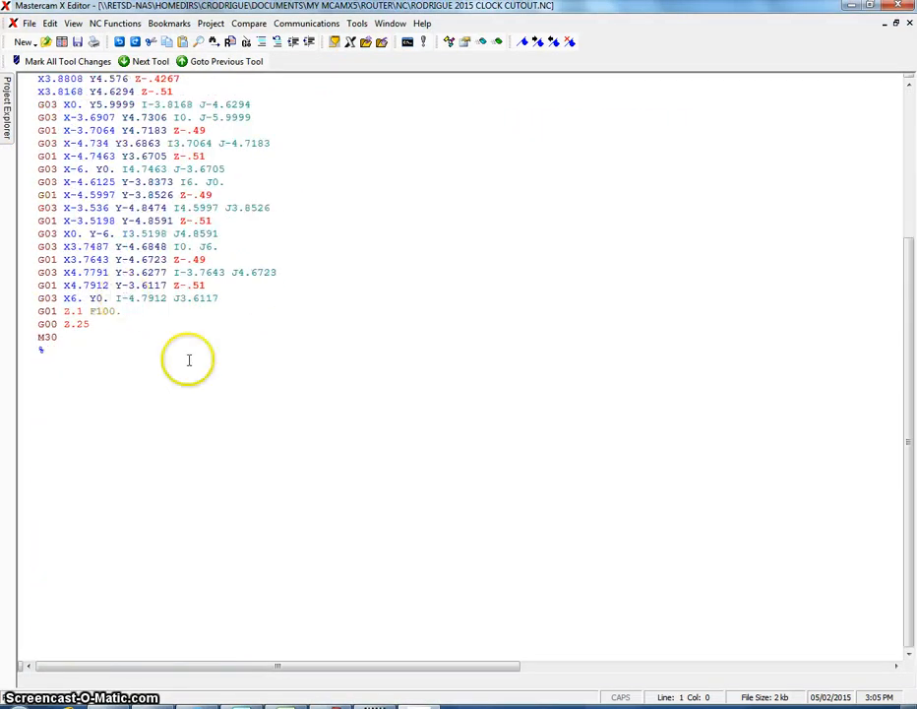
pyautogui.scroll(13, 83, 309)
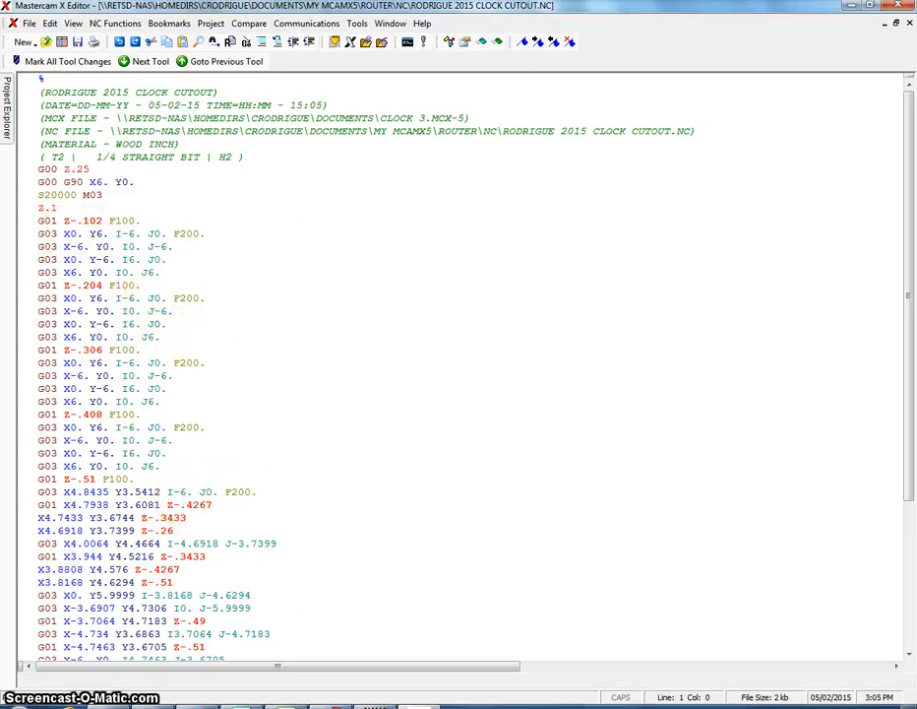
pyautogui.click(903, 9)
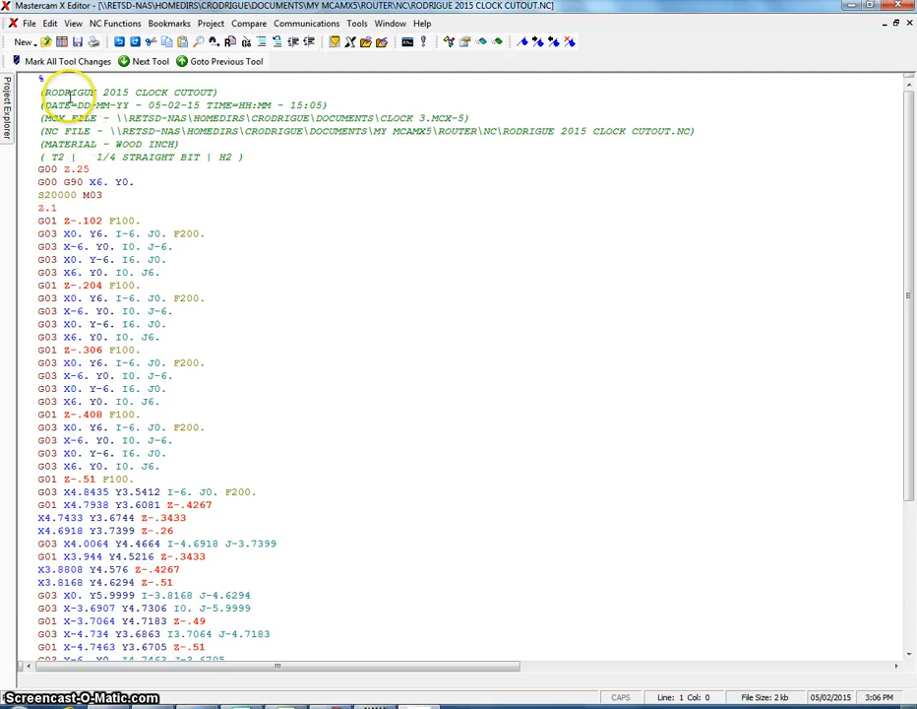
pyautogui.click(906, 7)
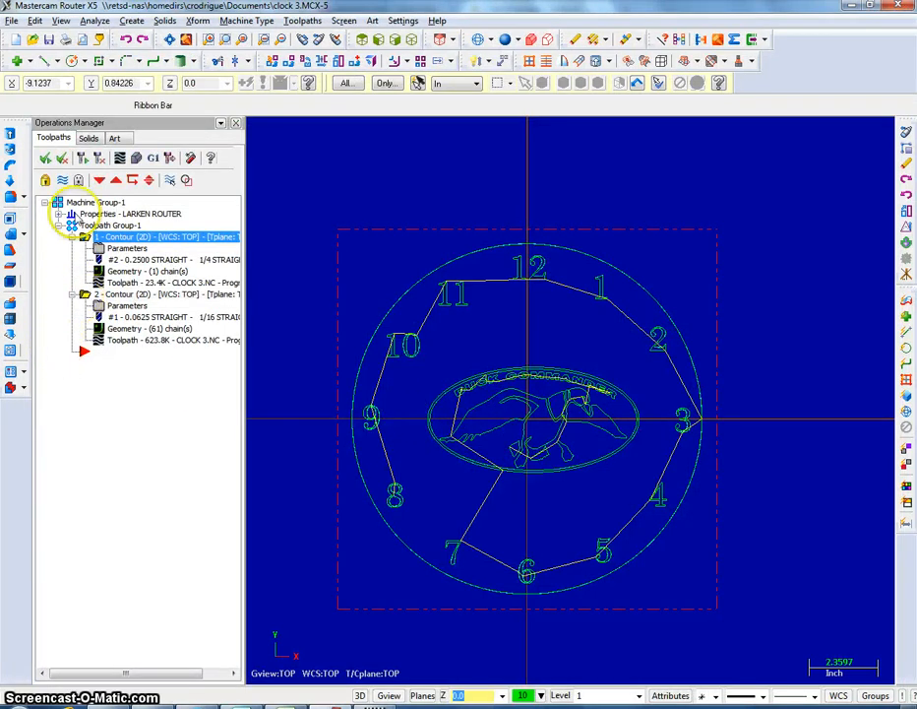
# Post only the second contour operation to an NC file named with the author's surname followed by "2015 clock engrave".
pyautogui.click(126, 296)
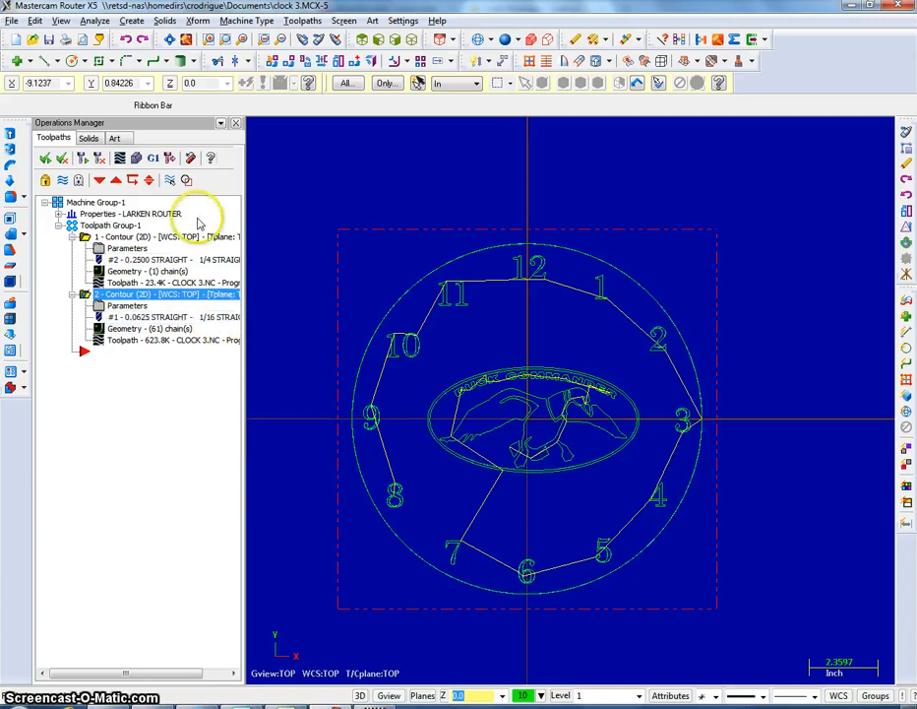
pyautogui.click(153, 161)
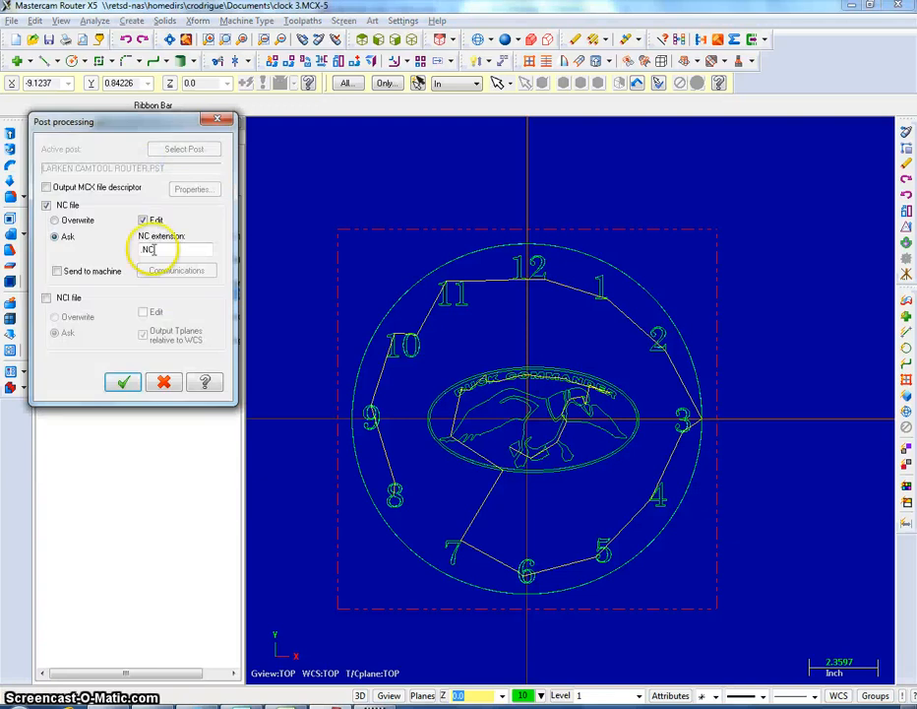
pyautogui.click(120, 383)
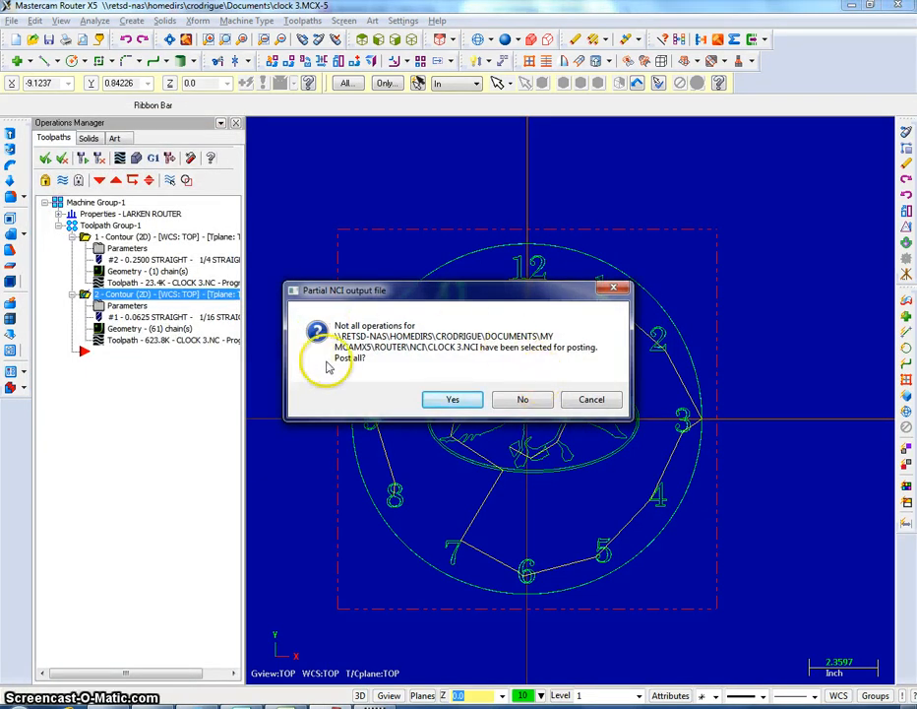
pyautogui.click(524, 400)
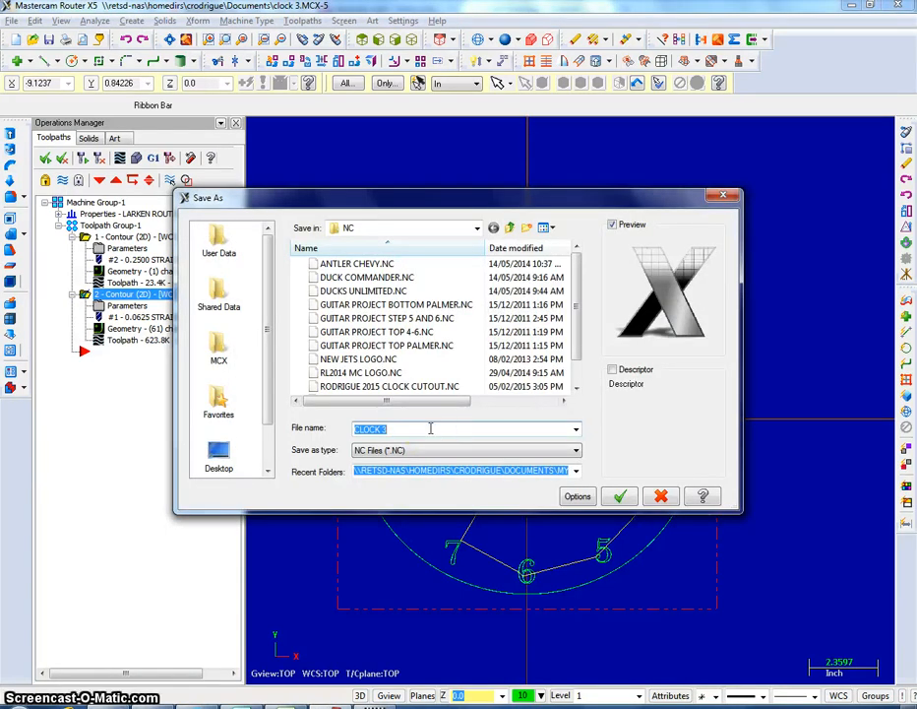
pyautogui.write('rodrigue')
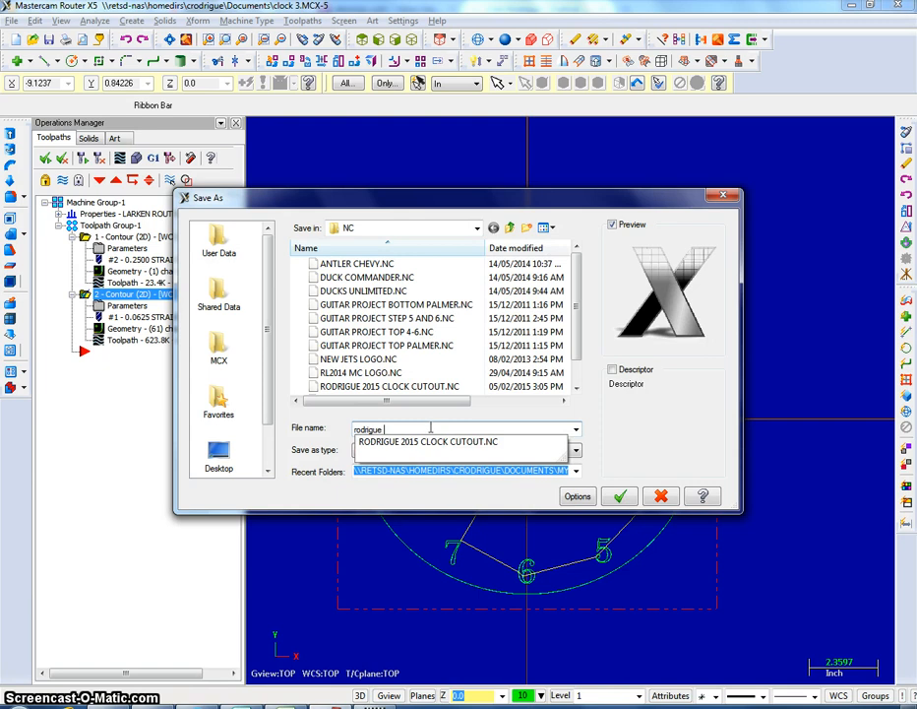
pyautogui.write(' 2015 cl')
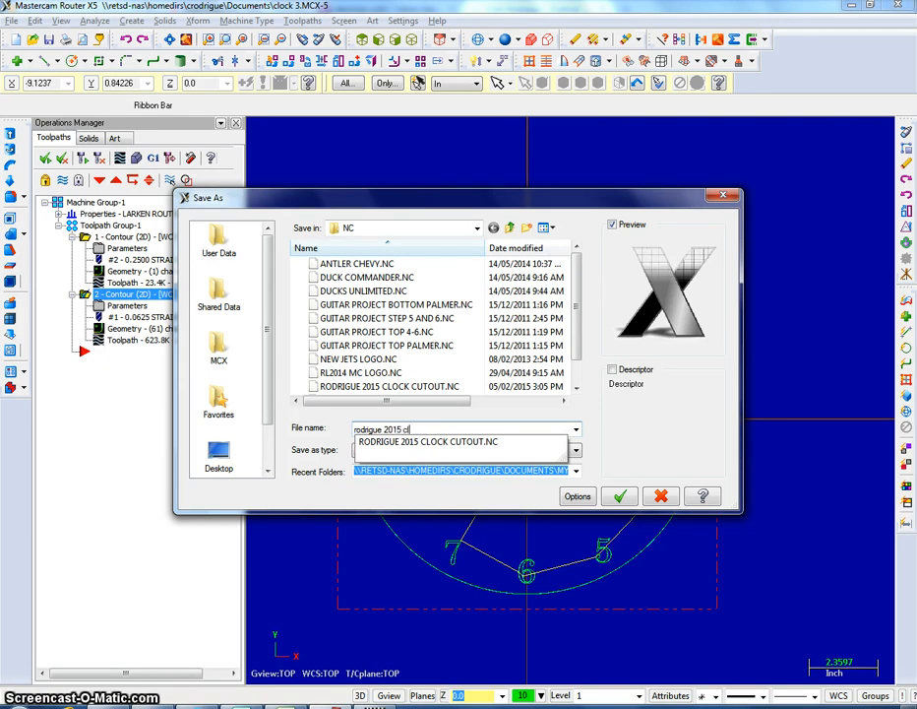
pyautogui.write('ock cu')
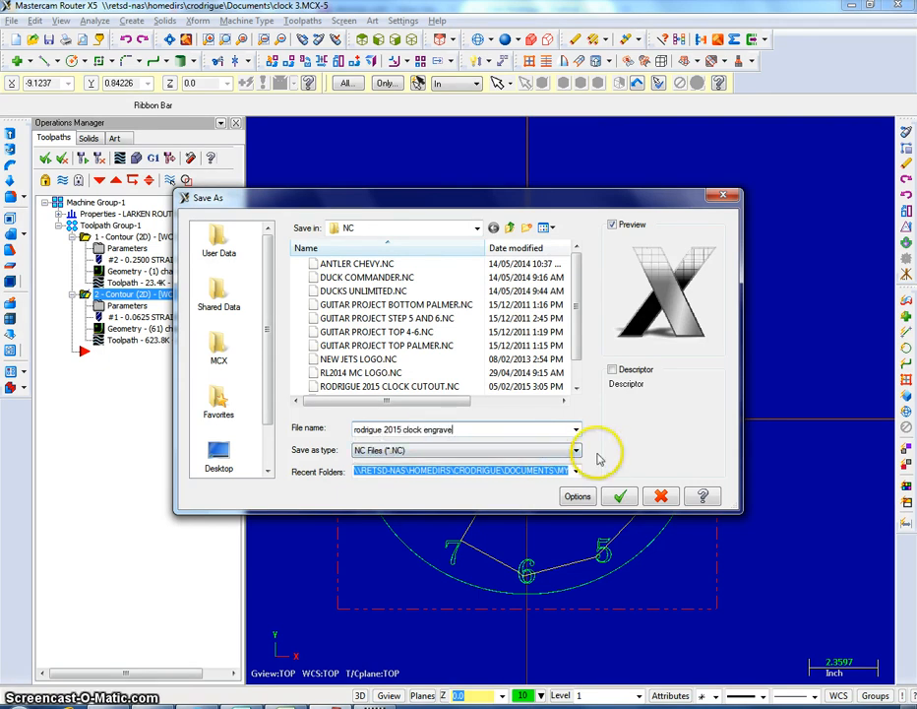
pyautogui.click(621, 496)
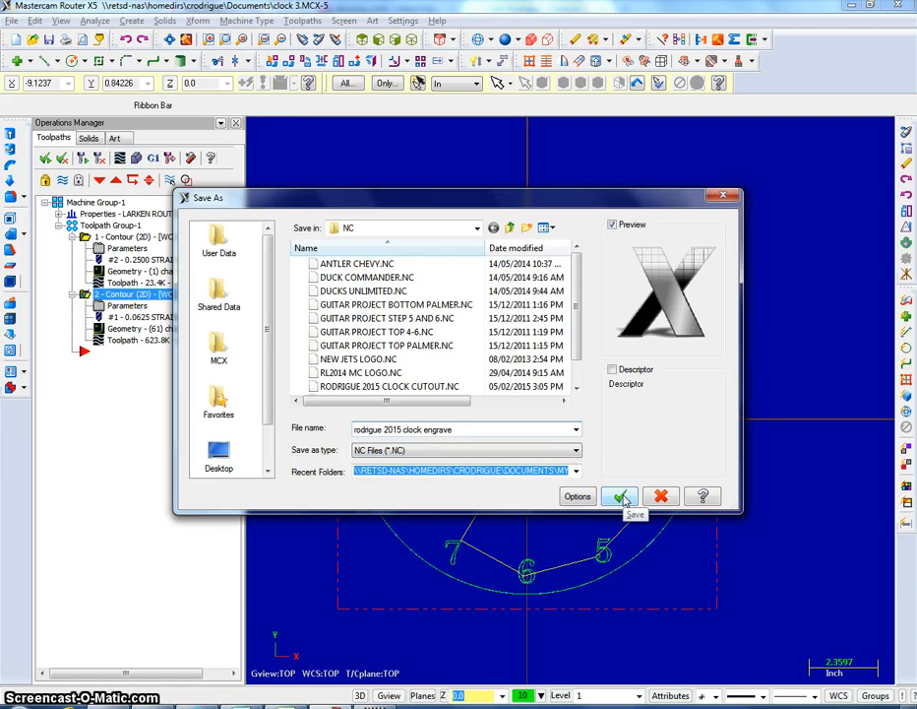
pyautogui.click(621, 496)
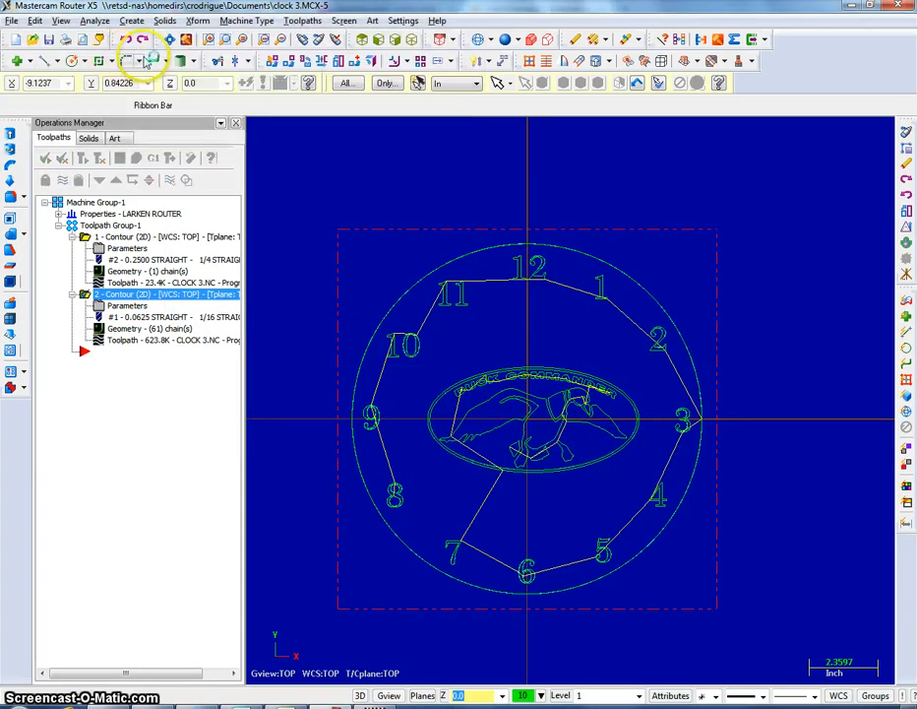
# Review the posted clock engraving code through to its last line and return to its header.
pyautogui.scroll(-20, 383, 378)
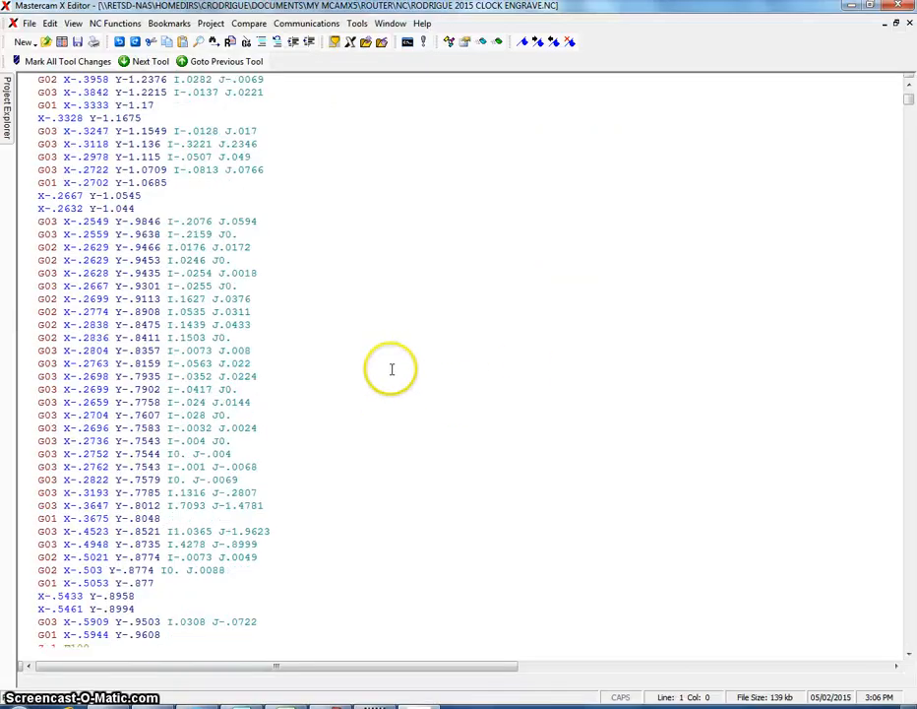
pyautogui.scroll(-10, 411, 368)
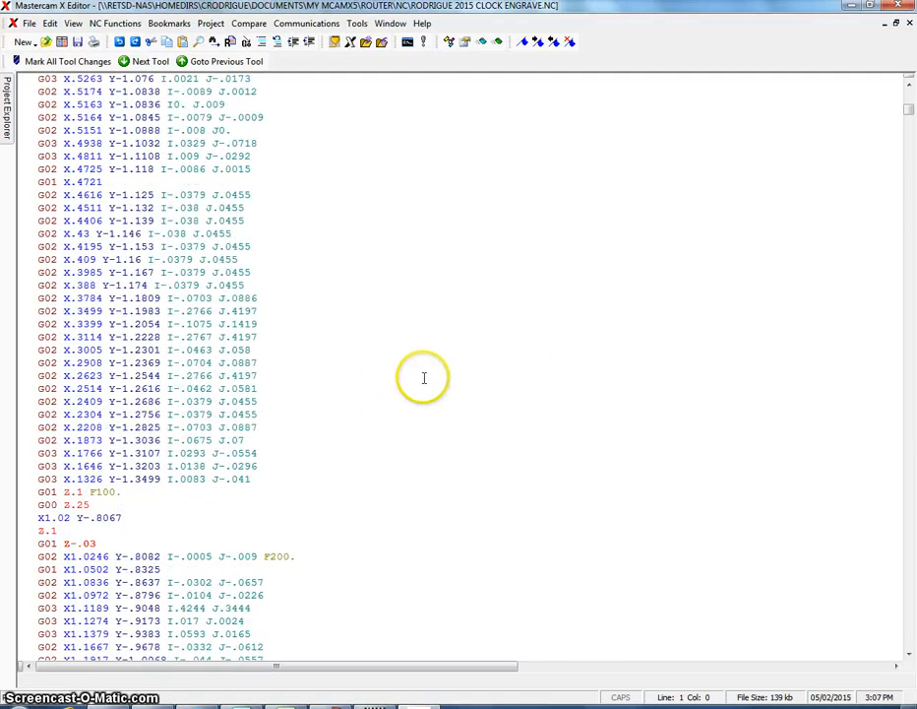
pyautogui.moveTo(905, 110); pyautogui.dragTo(911, 647)
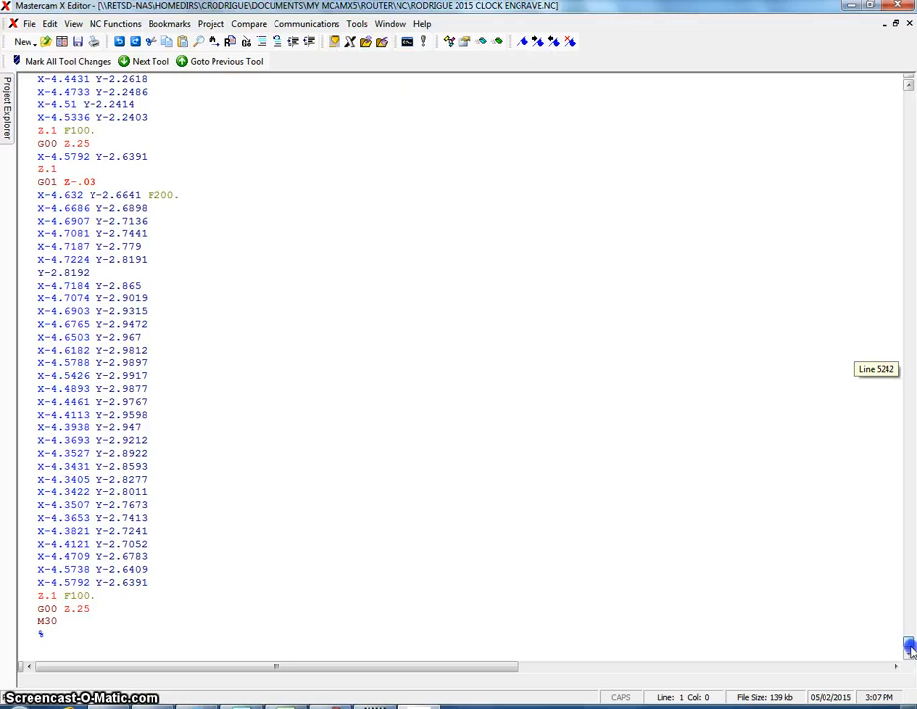
pyautogui.moveTo(911, 630); pyautogui.dragTo(888, 81)
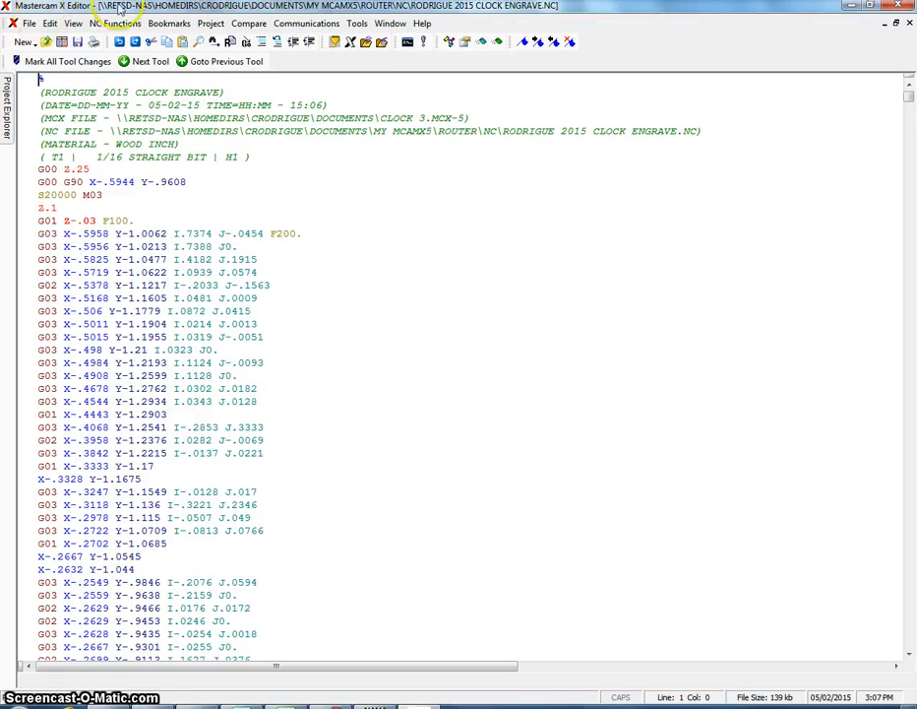
# Close the engraving code in the editor and save the clock 3 Mastercam file.
pyautogui.click(899, 5)
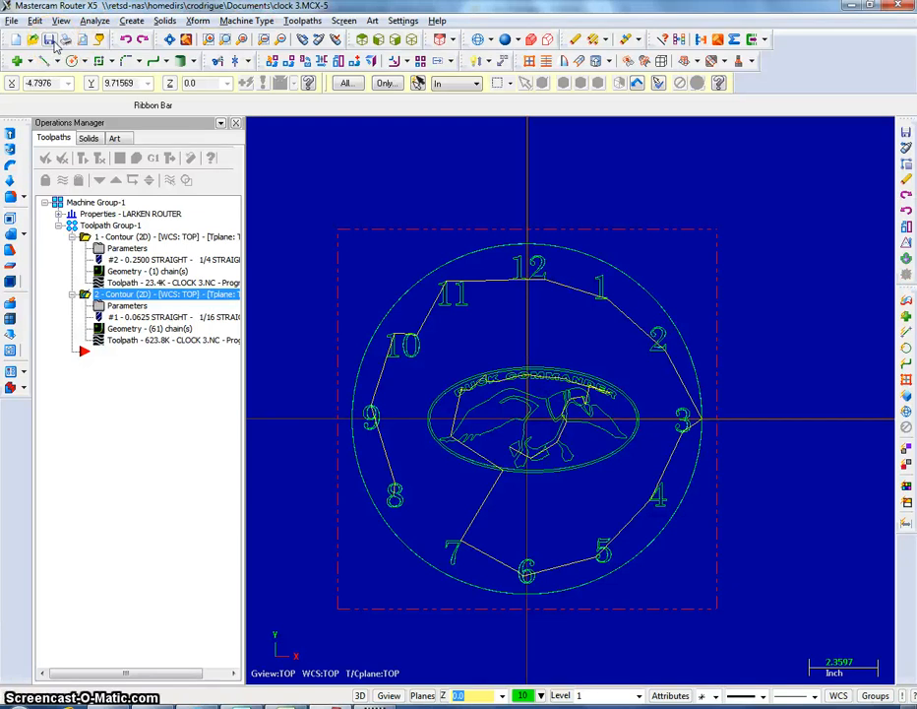
pyautogui.click(54, 43)
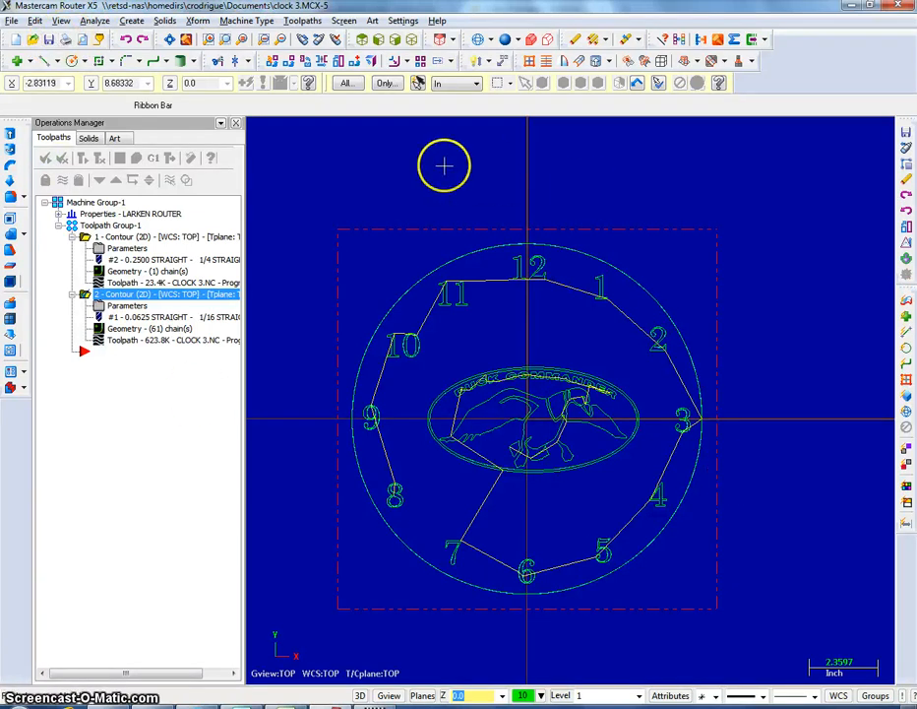